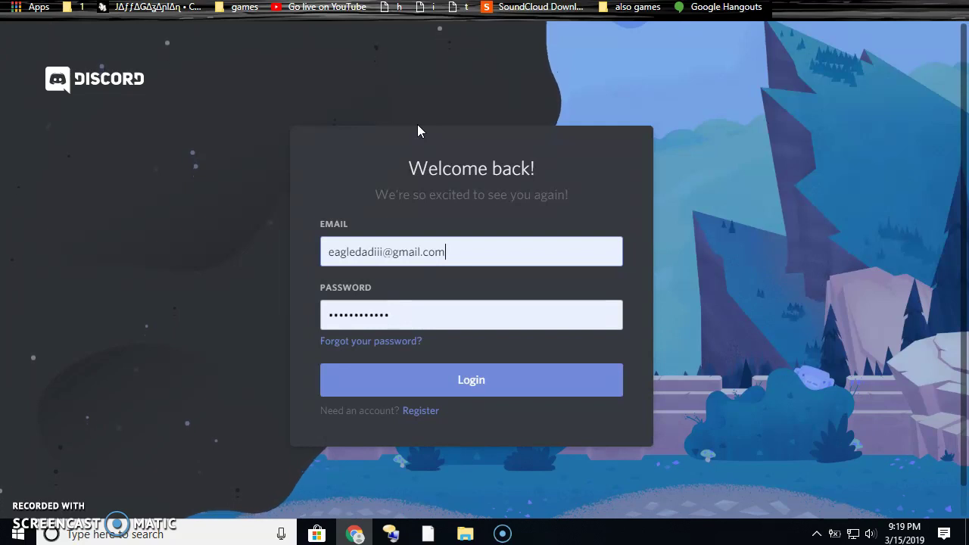
{"action": "left_click", "coordinate": [492, 366]}
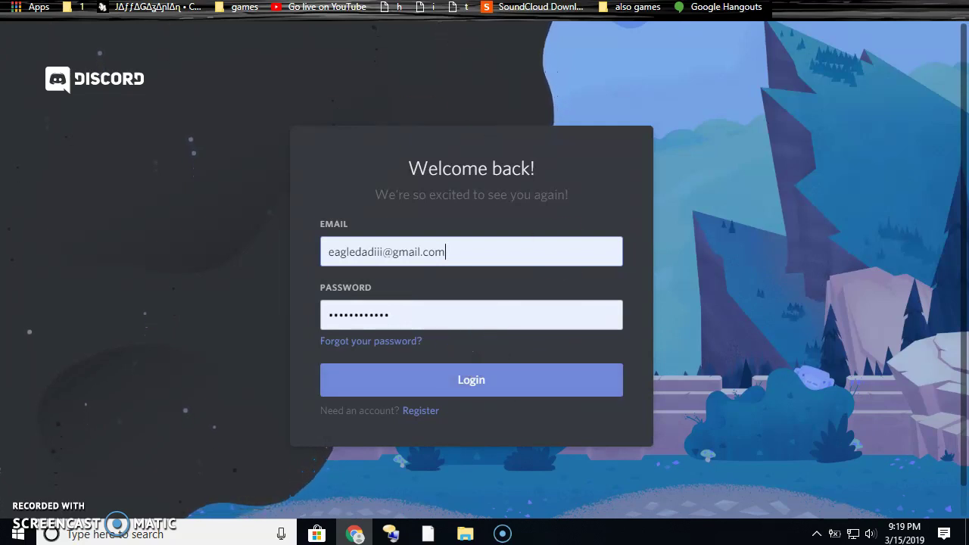
{"action": "left_click", "coordinate": [181, 7]}
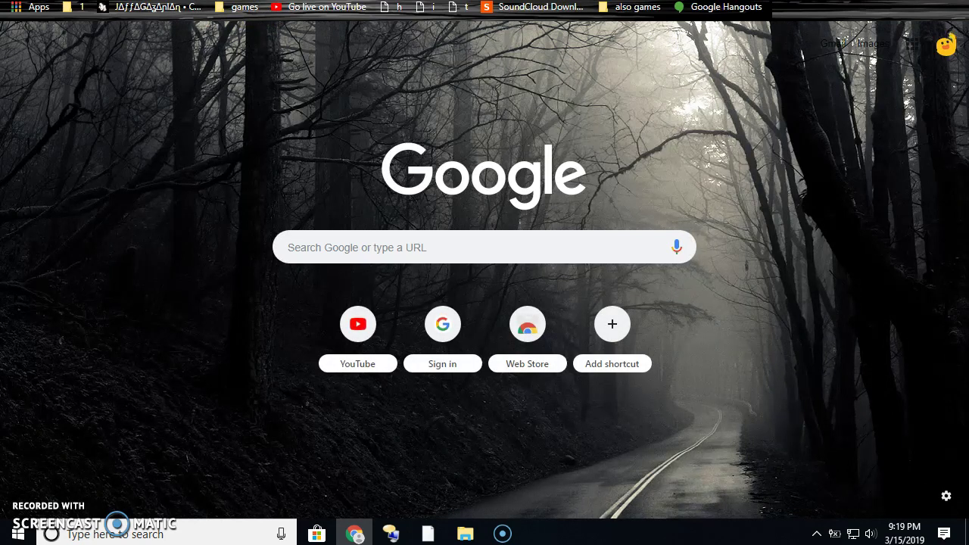
{"action": "type", "text": "https://discord.gg/zKnefR"}
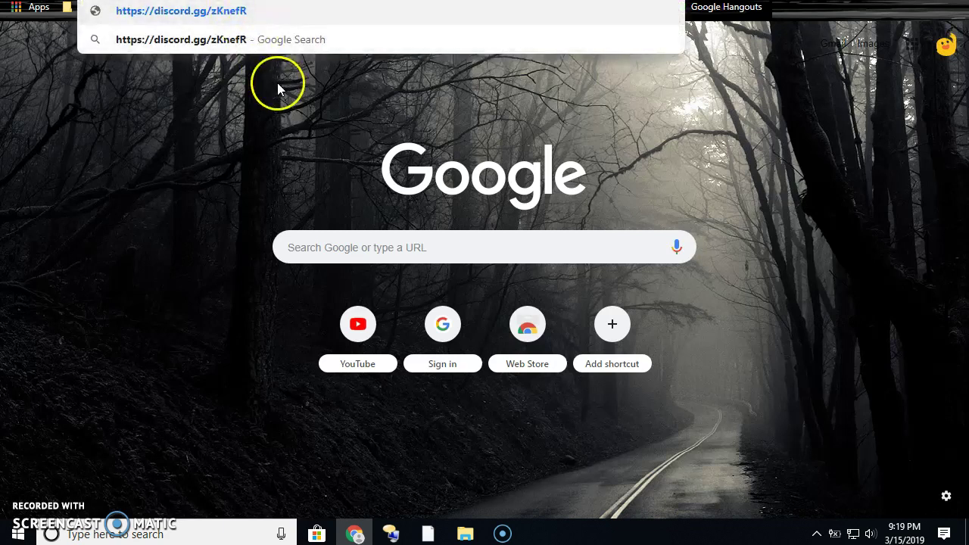
{"action": "left_click", "coordinate": [244, 21]}
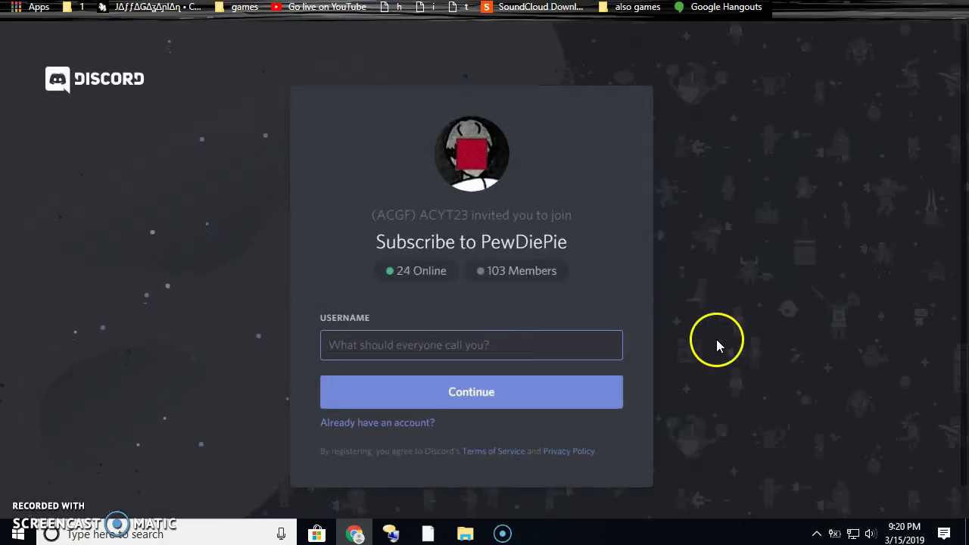
Type the new account's username into the invite page's Username field, fixing typos
{"action": "mouse_move", "coordinate": [512, 333]}
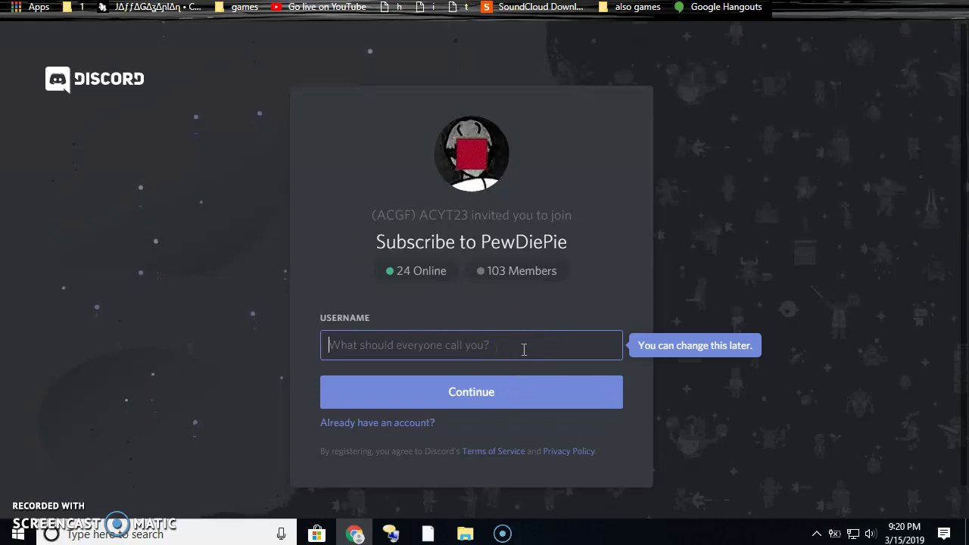
{"action": "type", "text": "d"}
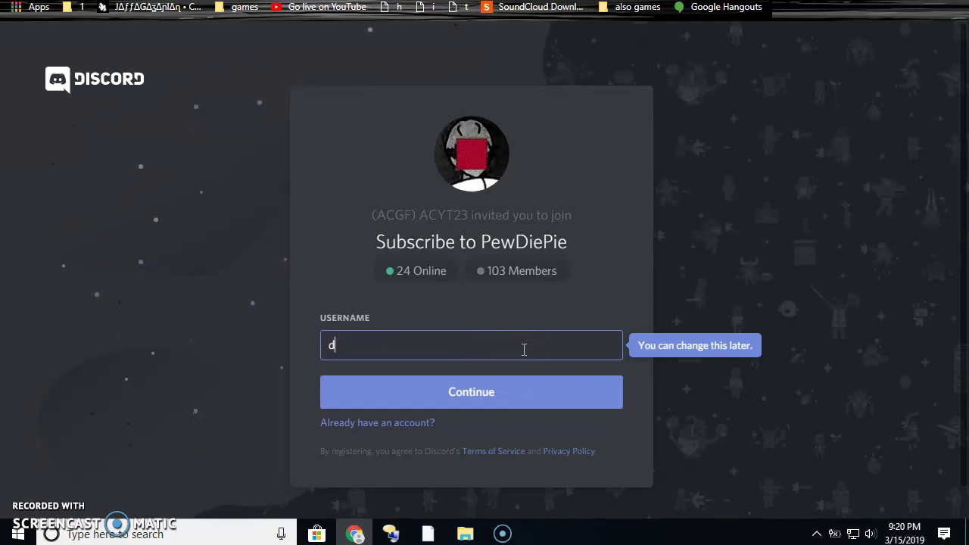
{"action": "key", "text": "BackSpace"}
{"action": "type", "text": "cade"}
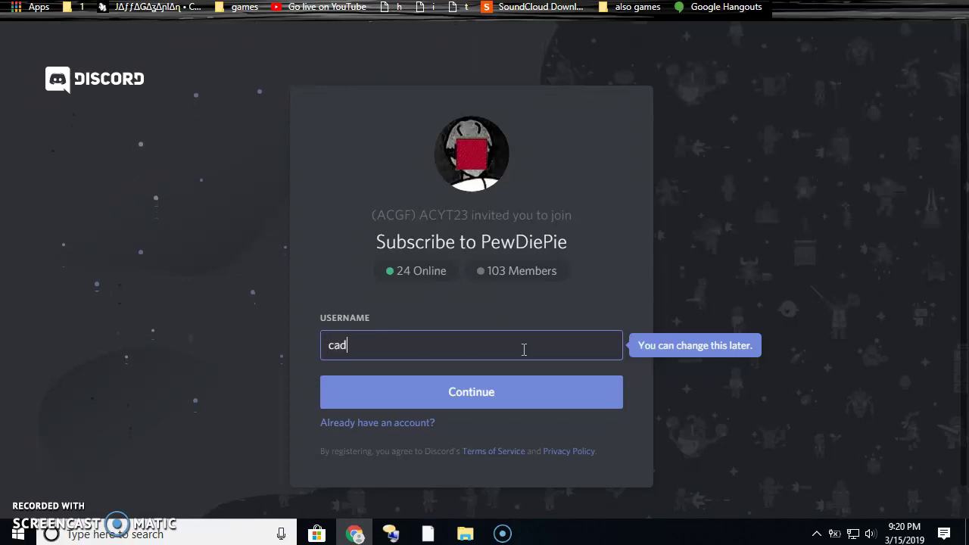
{"action": "type", "text": "gofan"}
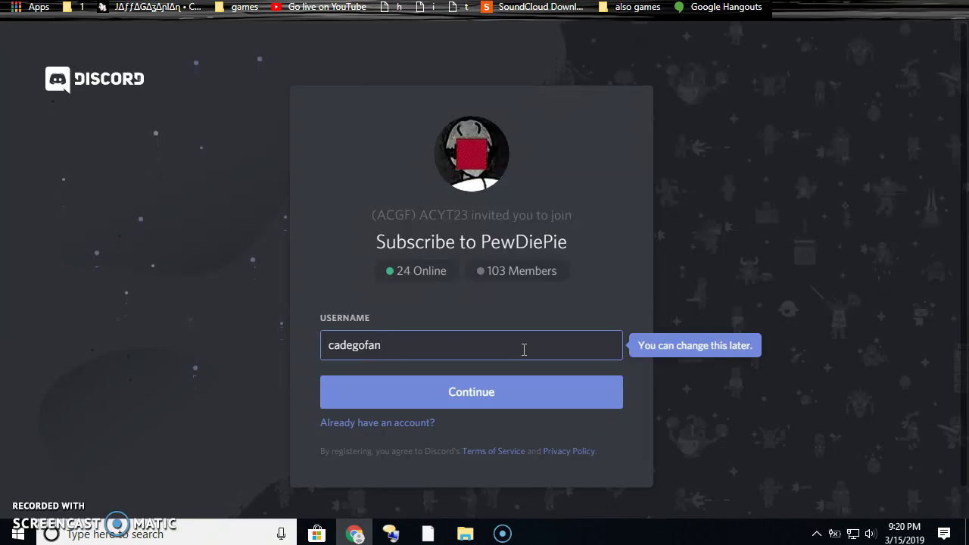
{"action": "type", "text": "ana"}
{"action": "key", "text": "BackSpace"}
{"action": "key", "text": "BackSpace"}
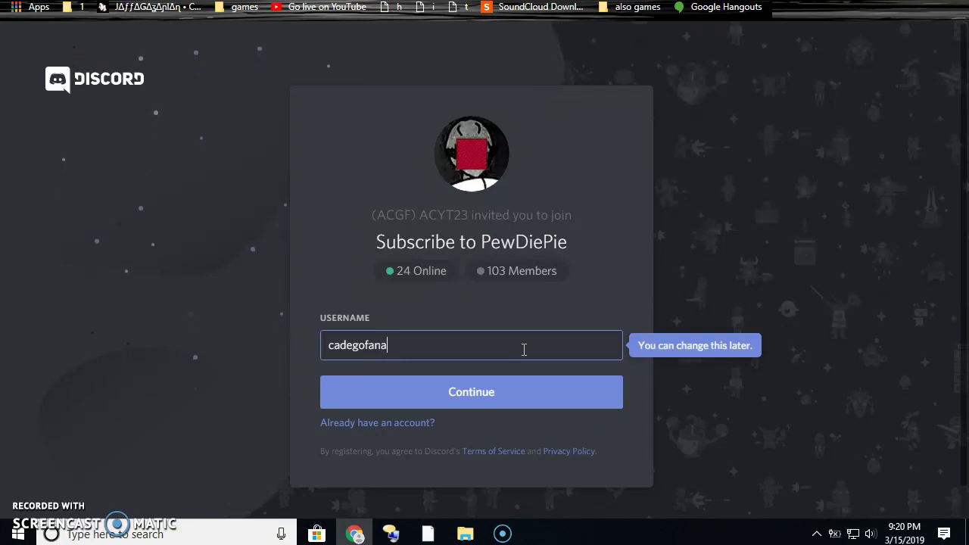
{"action": "type", "text": "ka"}
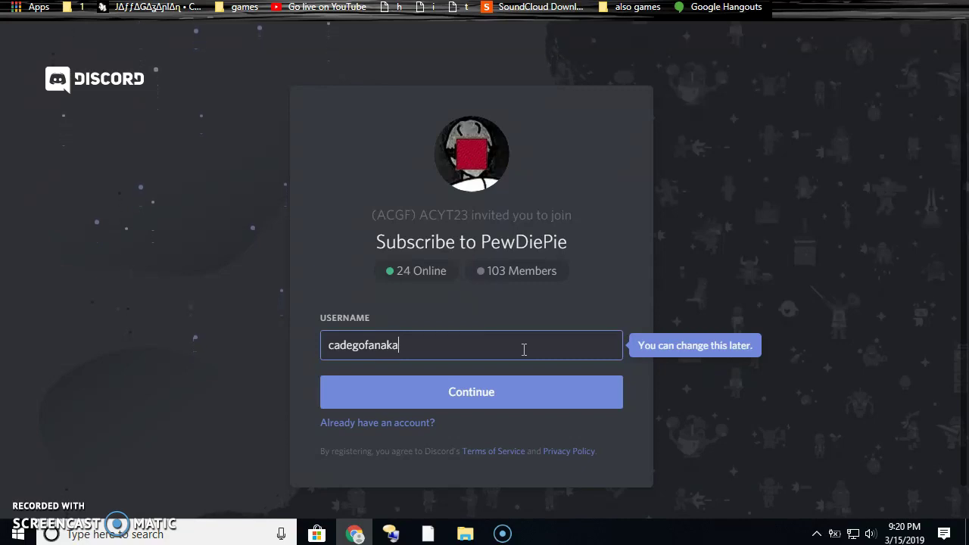
{"action": "type", "text": "demo"}
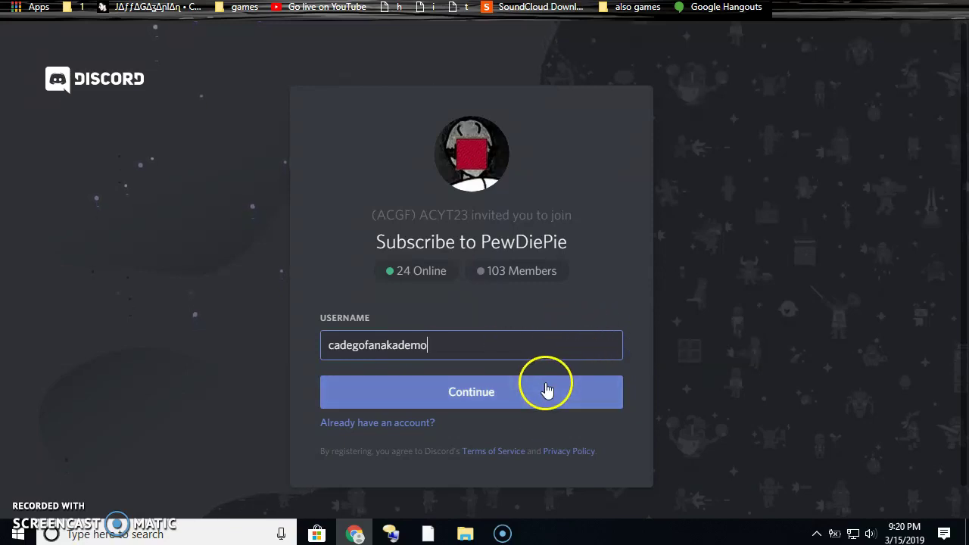
Continue with the username and tick the reCAPTCHA 'I'm not a robot' check
{"action": "left_click", "coordinate": [459, 387]}
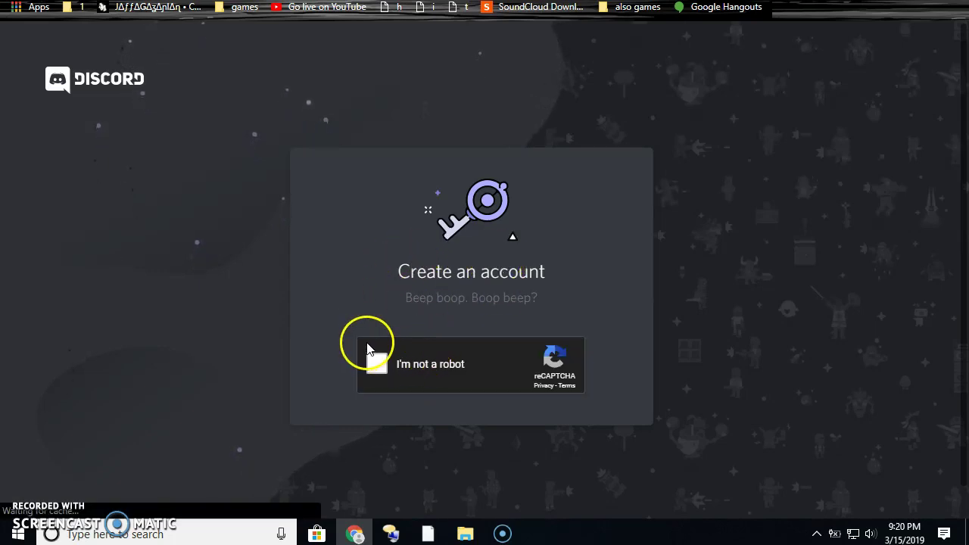
{"action": "left_click", "coordinate": [366, 347]}
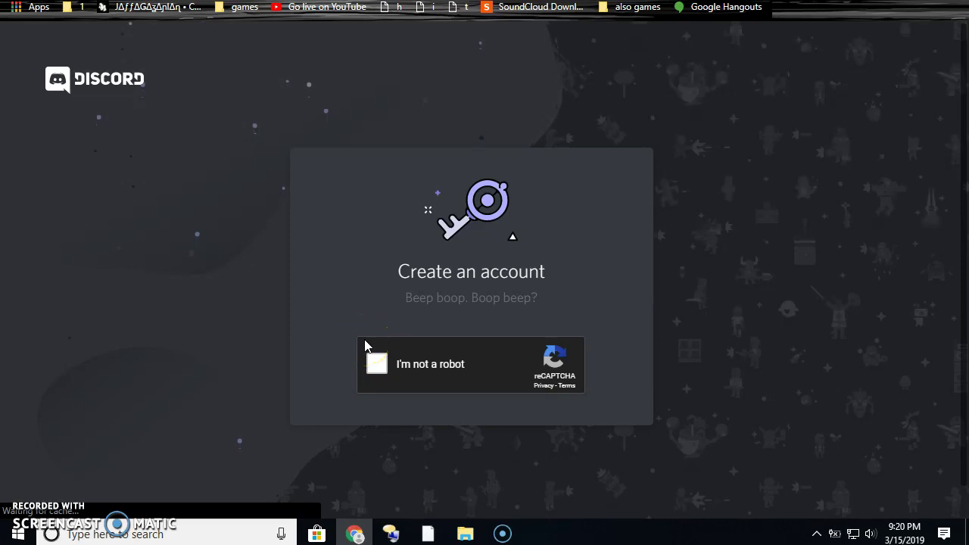
{"action": "left_click", "coordinate": [374, 357]}
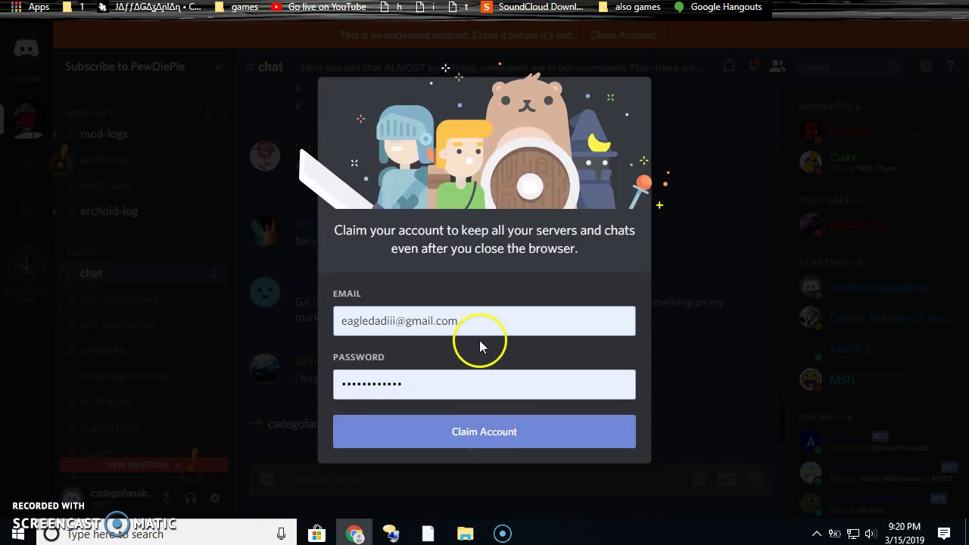
Dismiss the claim-account prompt and open User Settings on the My Account page
{"action": "left_click", "coordinate": [480, 443]}
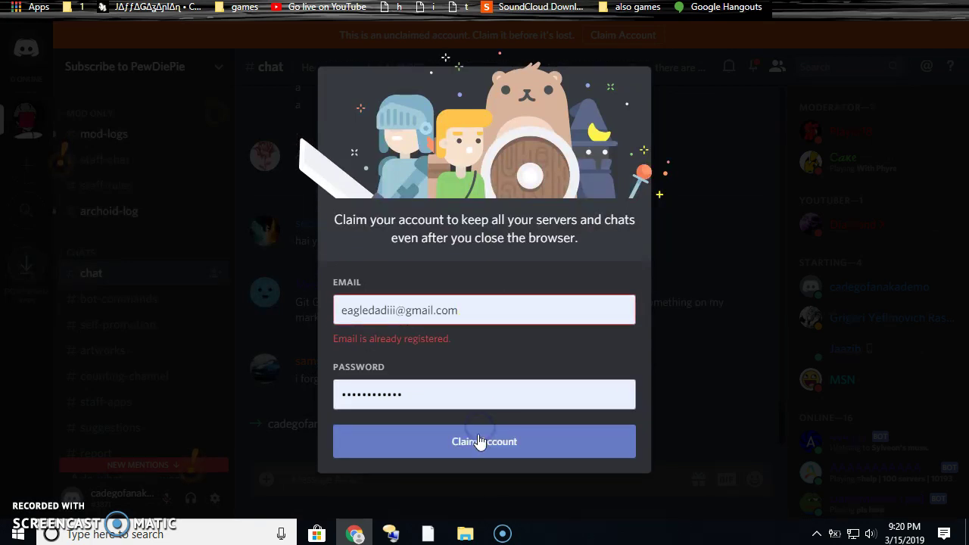
{"action": "left_click", "coordinate": [593, 491]}
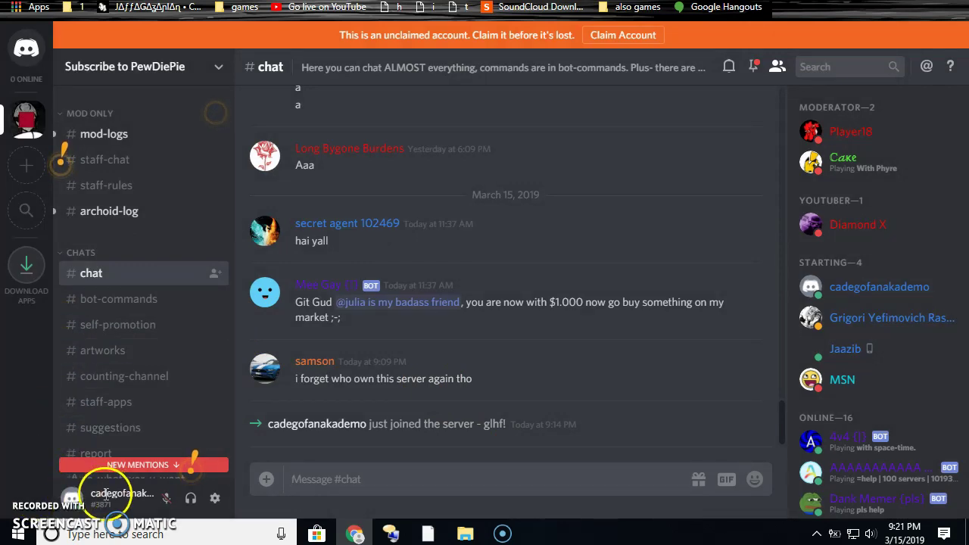
{"action": "left_click", "coordinate": [72, 495]}
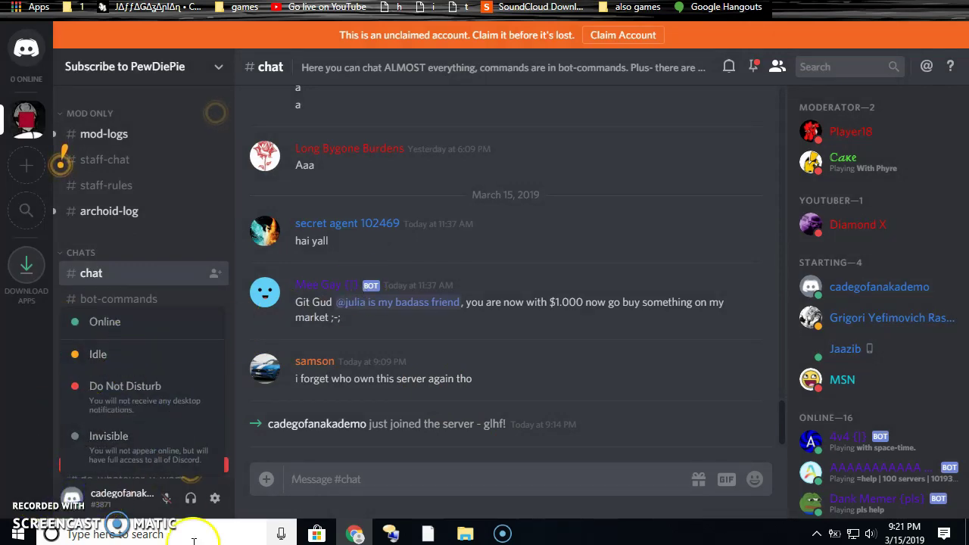
{"action": "left_click", "coordinate": [85, 495]}
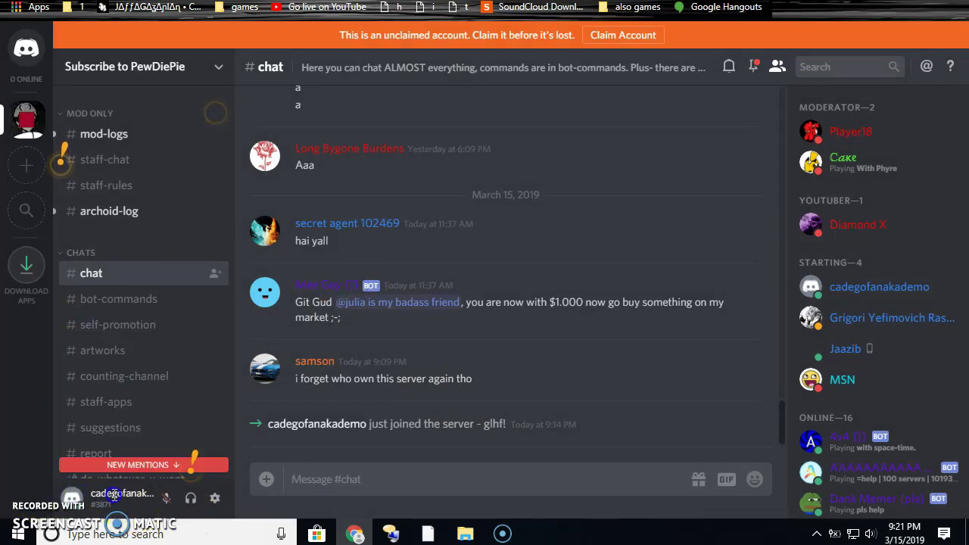
{"action": "left_click", "coordinate": [214, 498]}
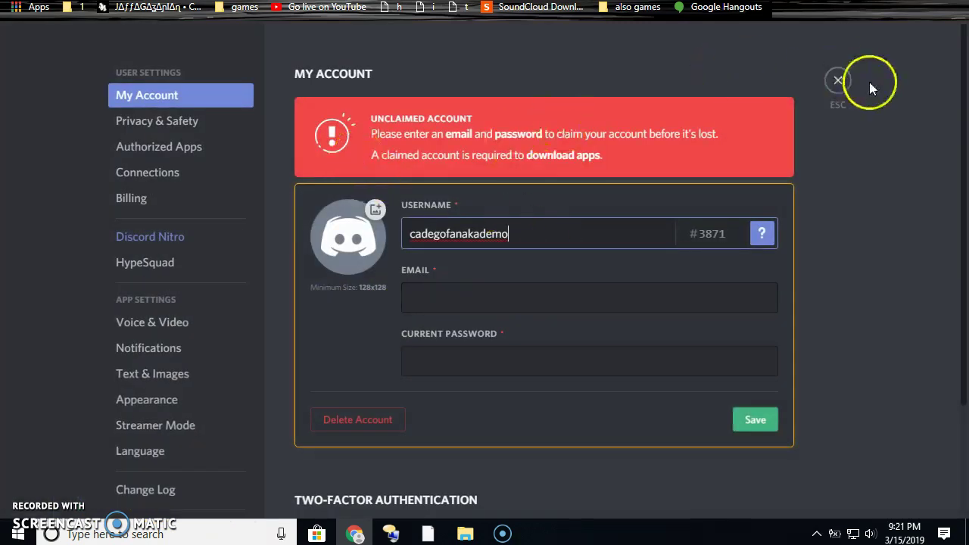
Close User Settings with the ESC button
{"action": "left_click", "coordinate": [837, 80]}
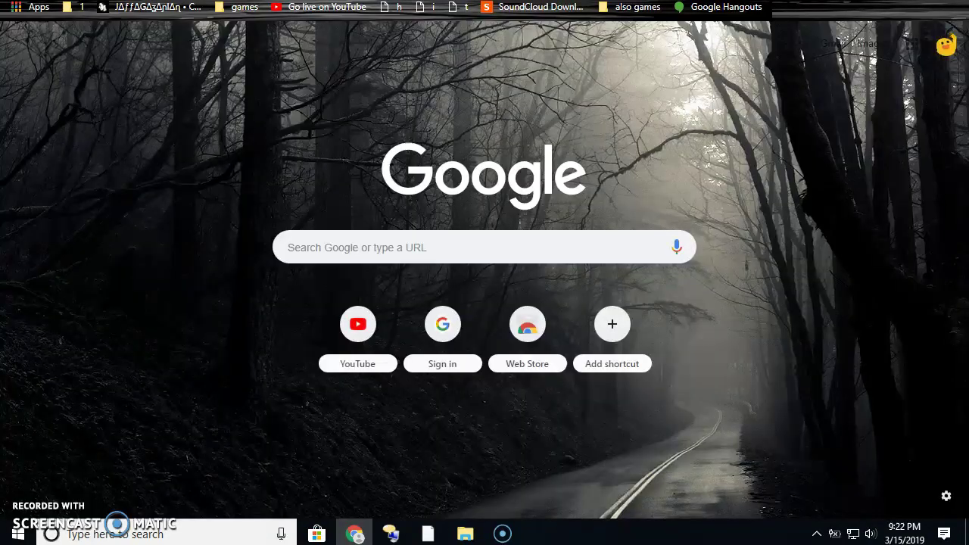
Navigate to the PewDiePie YouTube address, correcting the typo, and reload it
{"action": "type", "text": "youtube"}
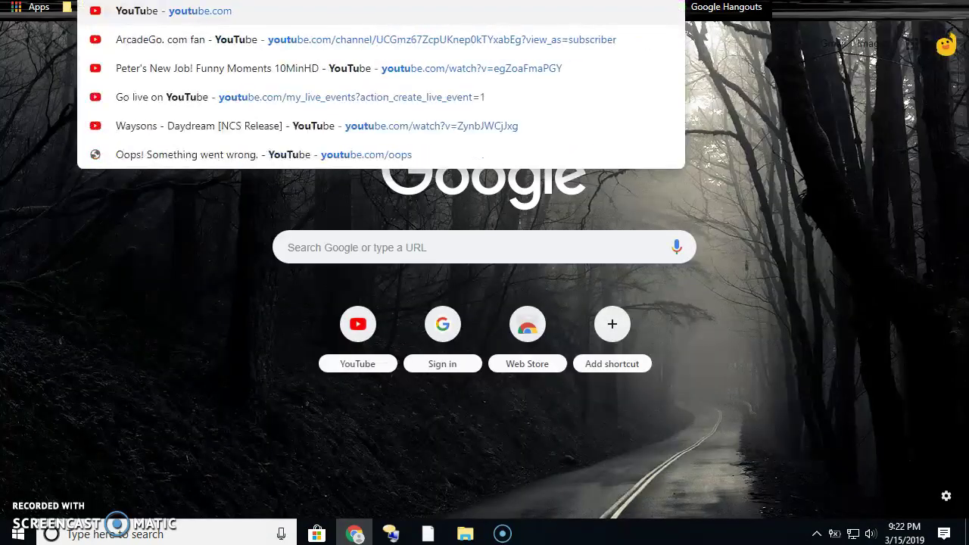
{"action": "type", "text": ".com/"}
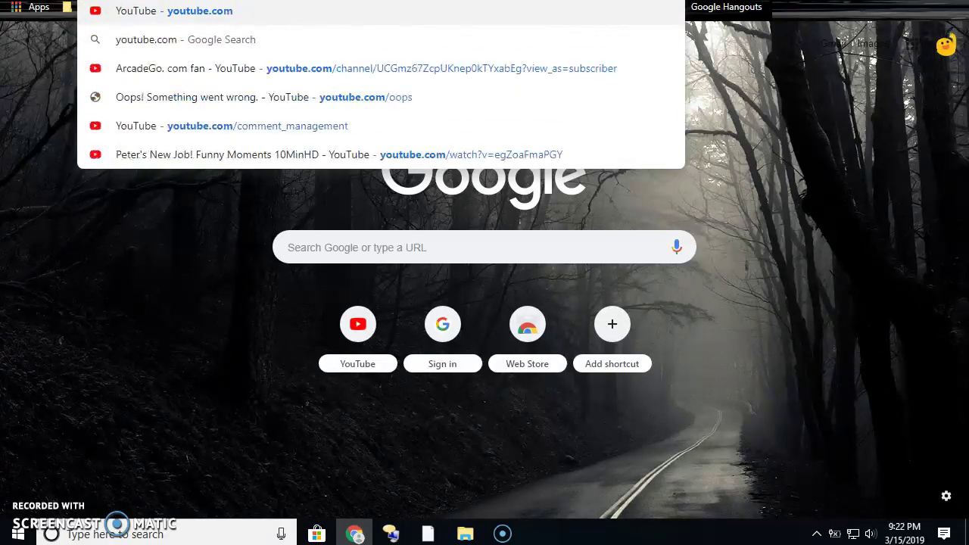
{"action": "type", "text": "pewdip"}
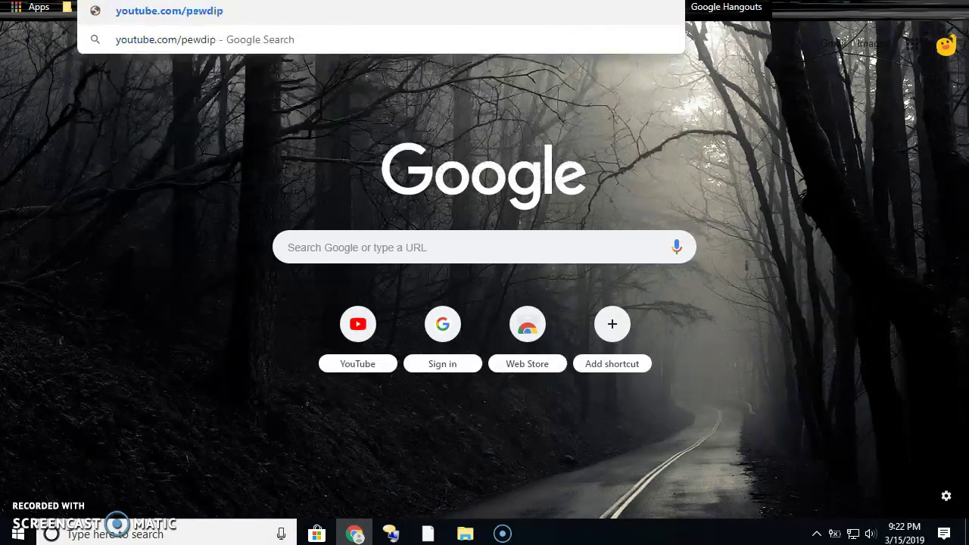
{"action": "type", "text": "eie"}
{"action": "key", "text": "BackSpace"}
{"action": "key", "text": "BackSpace"}
{"action": "key", "text": "BackSpace"}
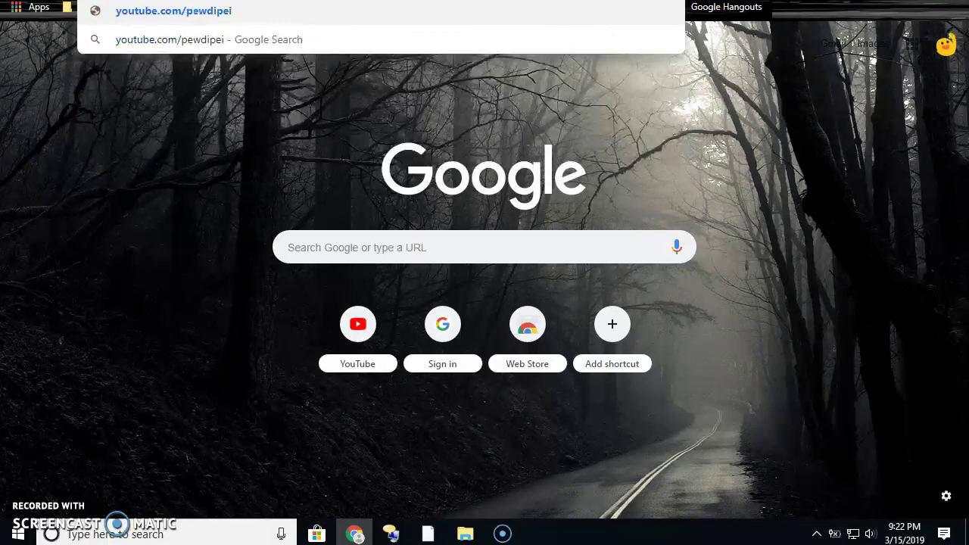
{"action": "type", "text": "ie"}
{"action": "key", "text": "Return"}
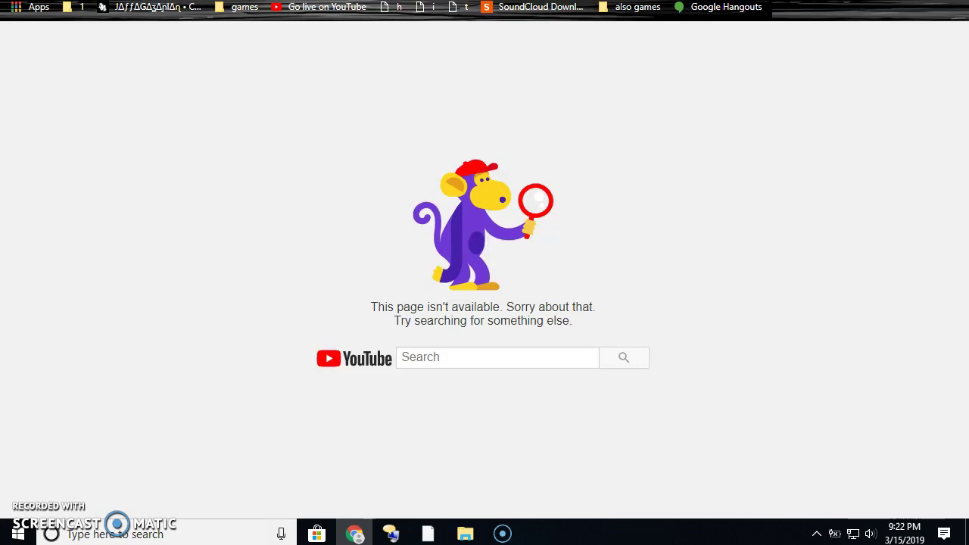
{"action": "key", "text": "ctrl+l"}
{"action": "key", "text": "Return"}
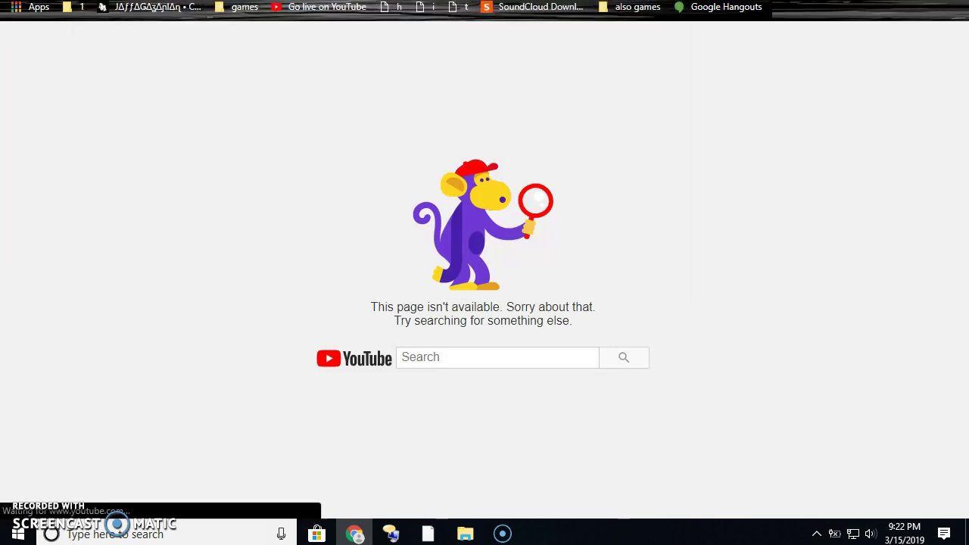